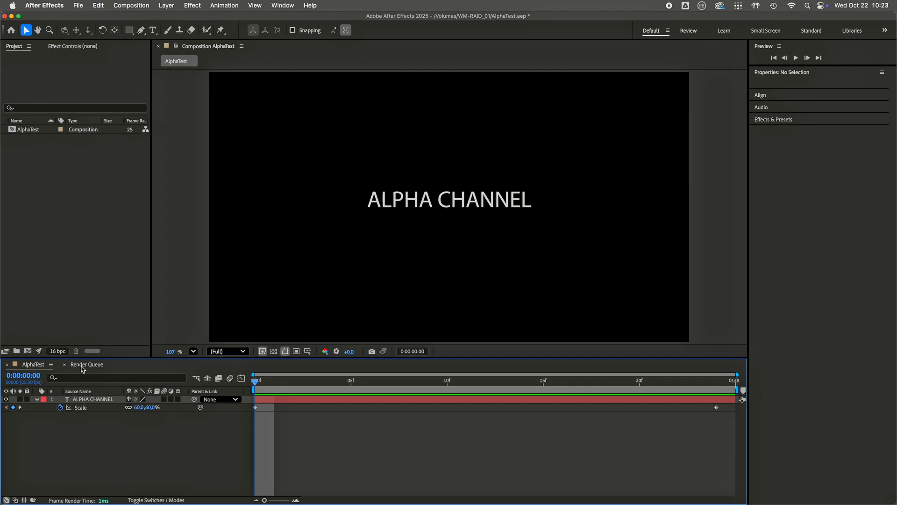
# Step: Review the output module settings of the PNG Sequence and QuickTime renders of AlphaTest in the render queue
pyautogui.click(83, 365)
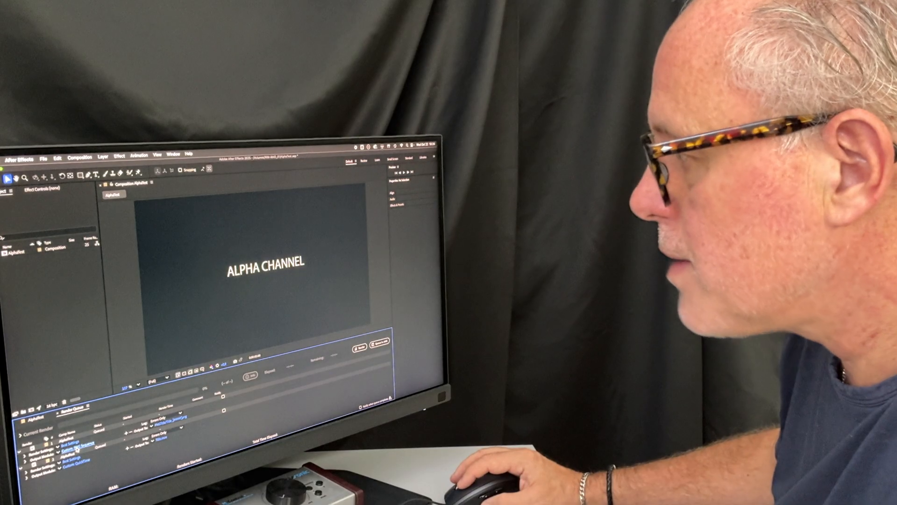
pyautogui.click(136, 434)
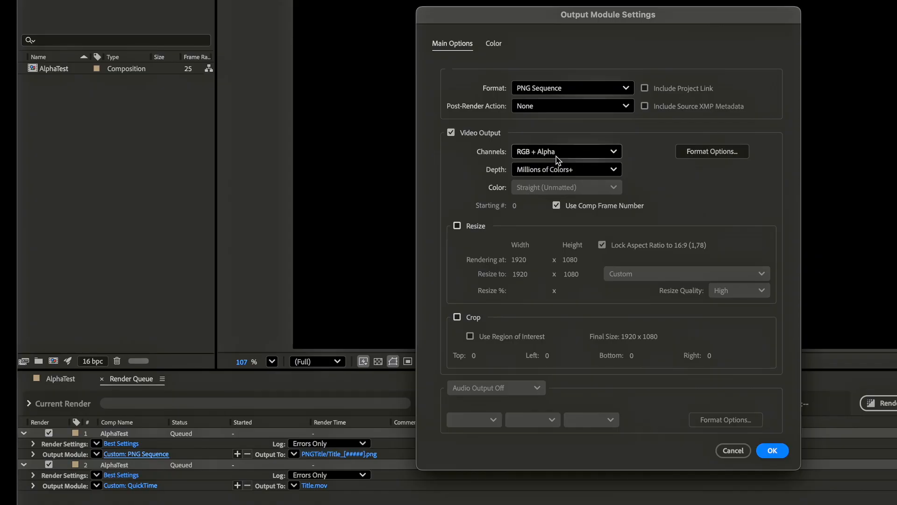
pyautogui.click(772, 451)
pyautogui.click(134, 486)
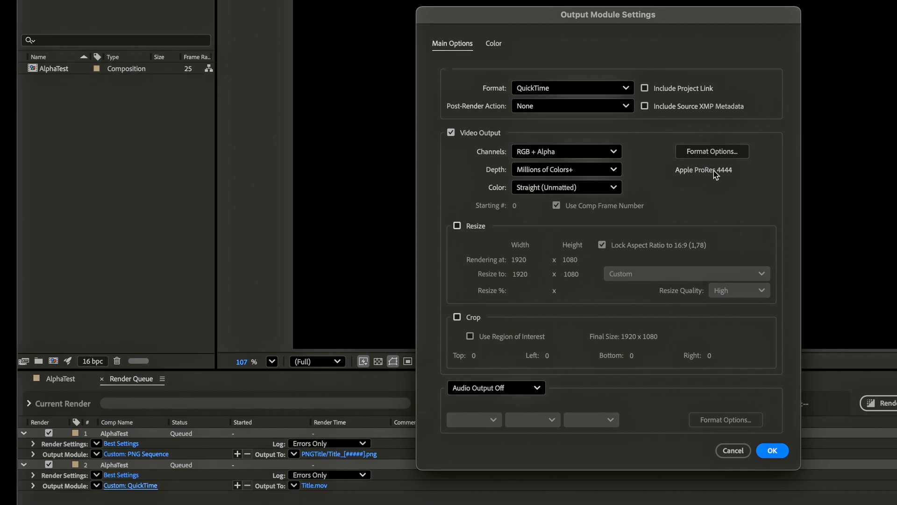
pyautogui.click(774, 452)
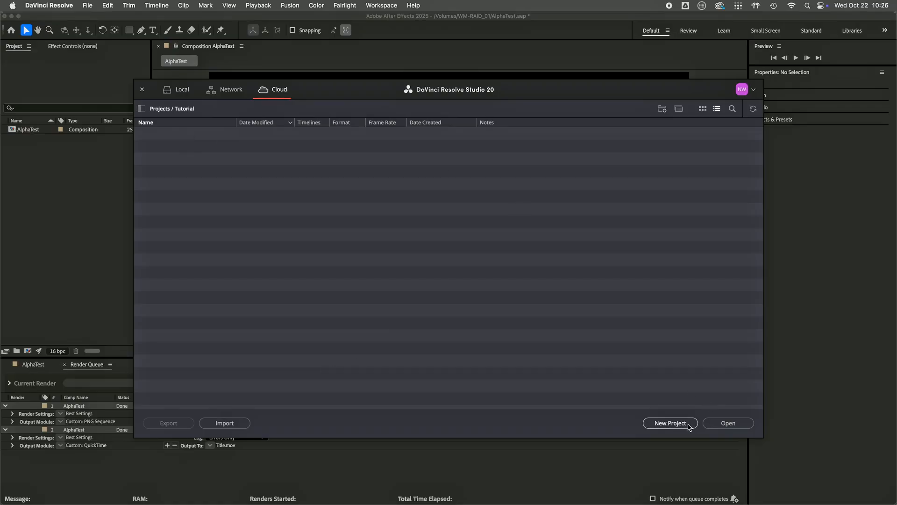
# Step: In DaVinci Resolve, create a cloud project named Alpha that allows multiple simultaneous users and syncs proxies only
pyautogui.click(671, 423)
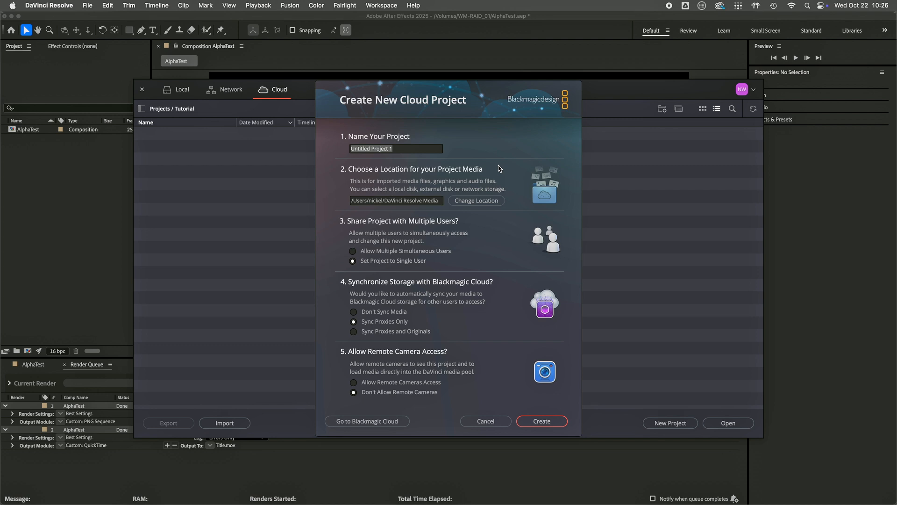
pyautogui.write('Alpha')
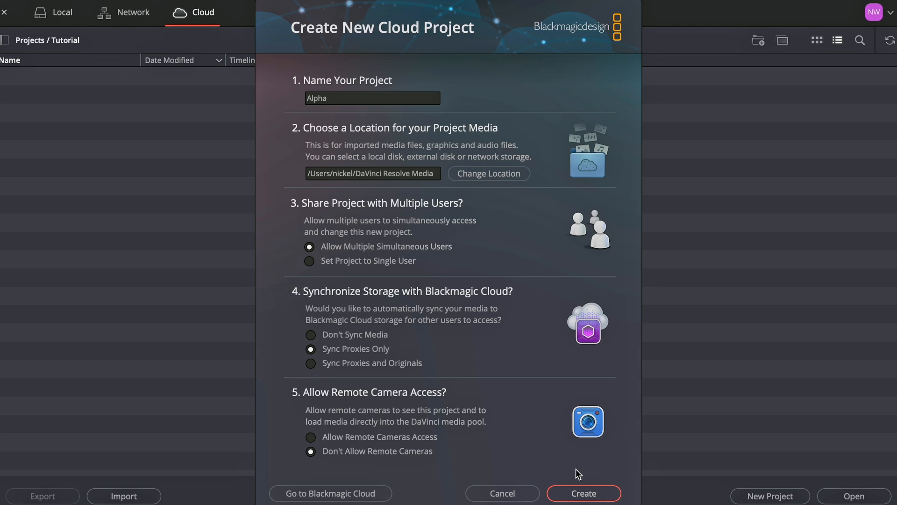
pyautogui.click(588, 494)
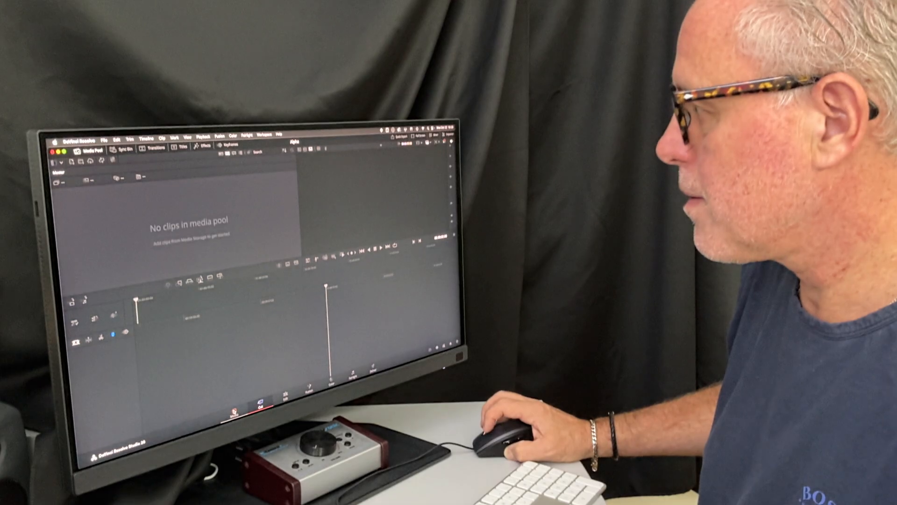
# Step: Add Title.mov from the AlphaTest folder on WM-RAID_01 to the Master bin
pyautogui.click(56, 186)
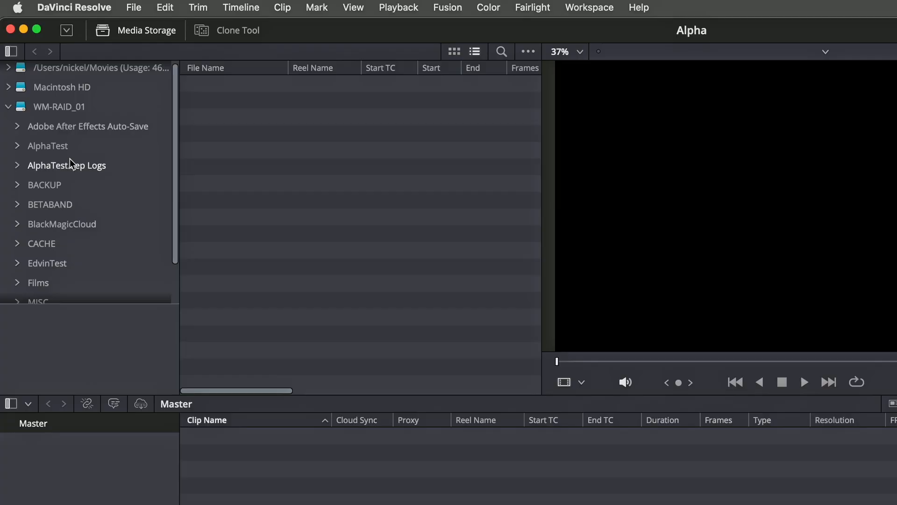
pyautogui.click(52, 147)
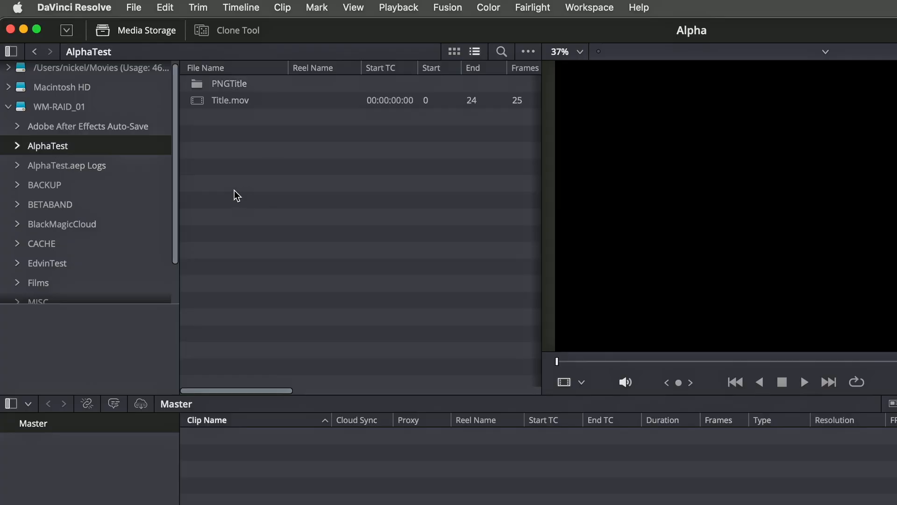
pyautogui.moveTo(217, 102); pyautogui.dragTo(196, 496)
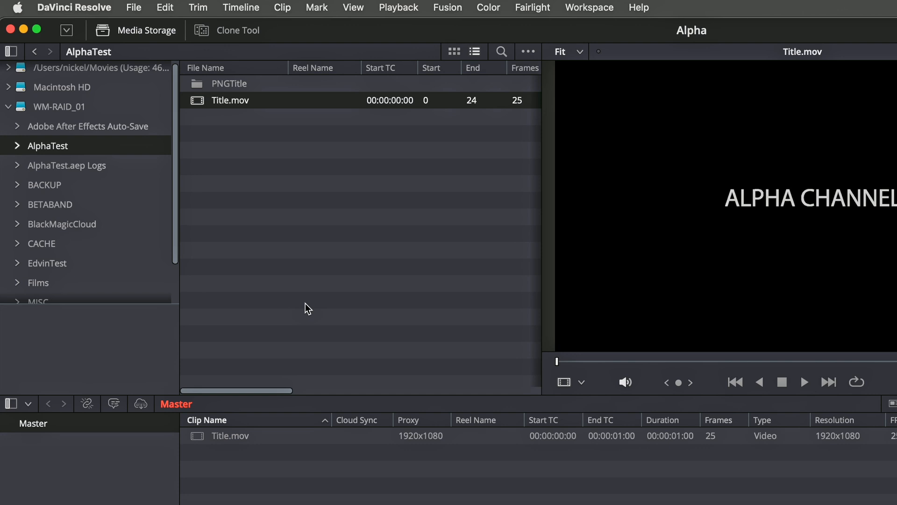
# Step: Keep the media storage frame display mode on Sequence and add the PNGTitle folder's image sequence to the Master bin
pyautogui.click(196, 83)
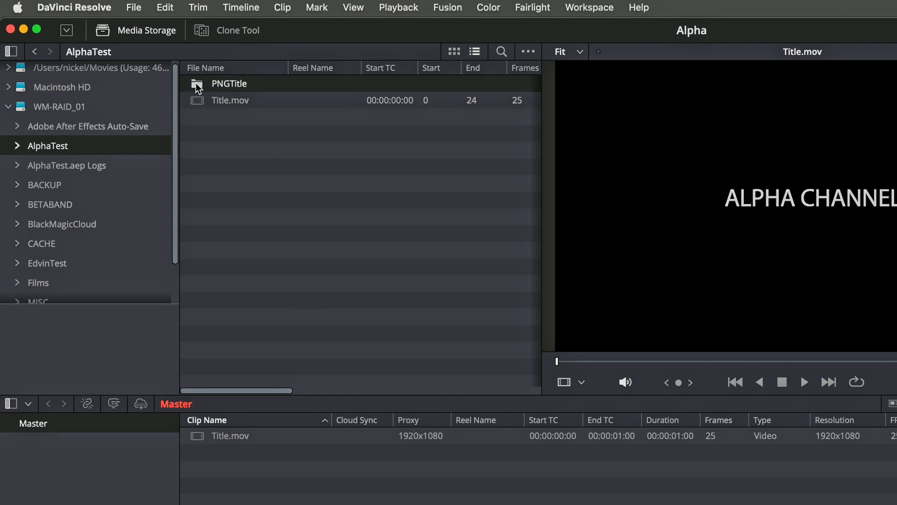
pyautogui.click(533, 51)
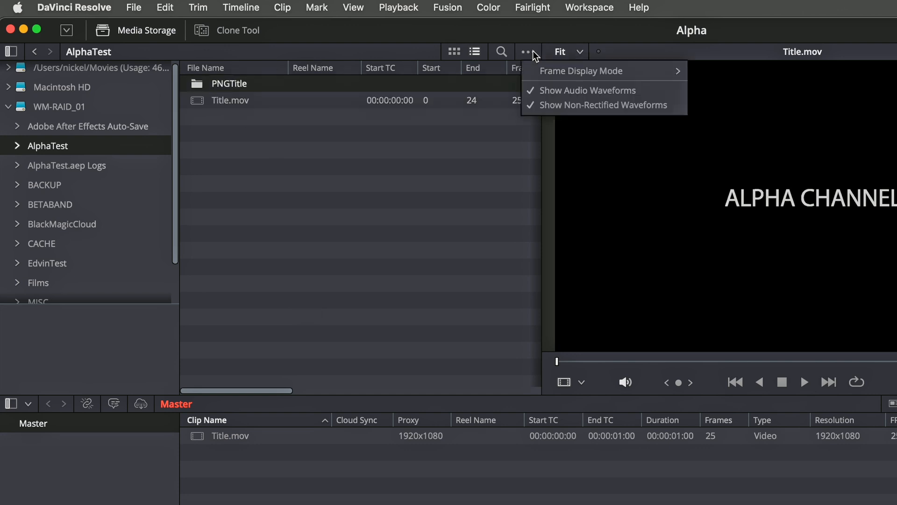
pyautogui.moveTo(602, 71)
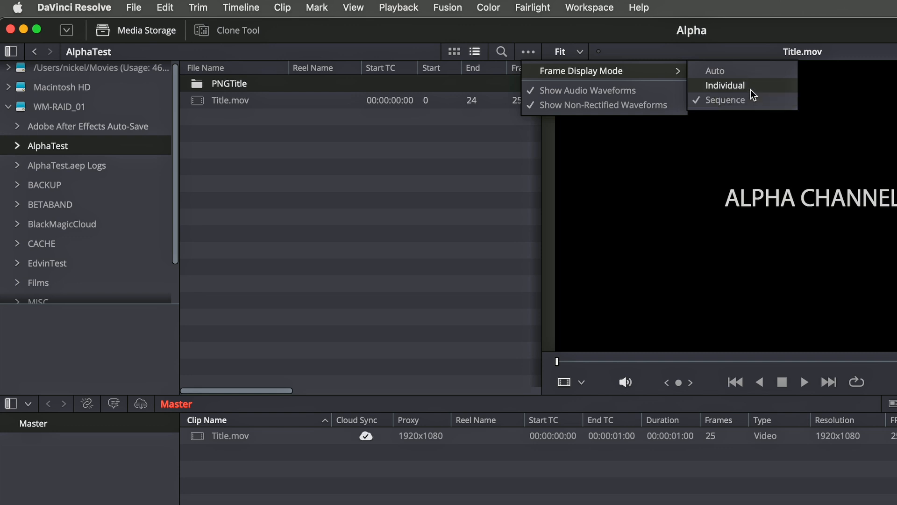
pyautogui.click(726, 100)
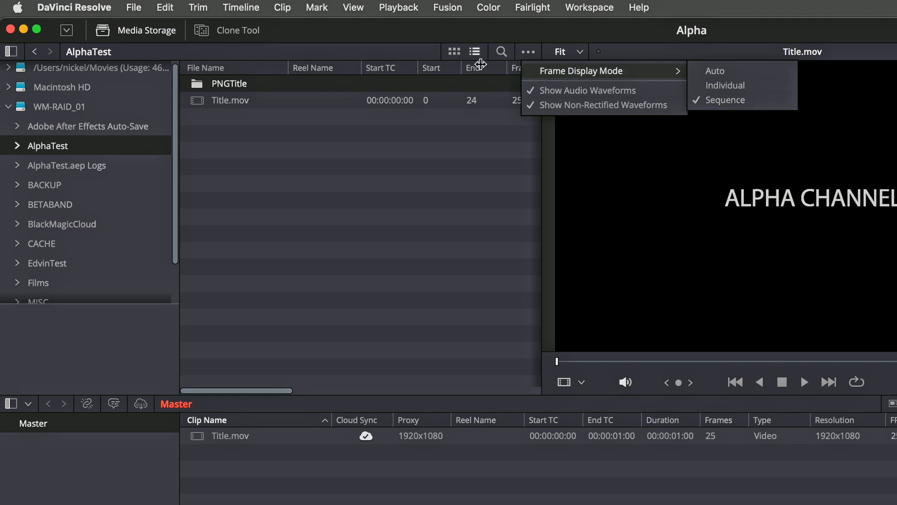
pyautogui.moveTo(217, 84); pyautogui.dragTo(208, 472)
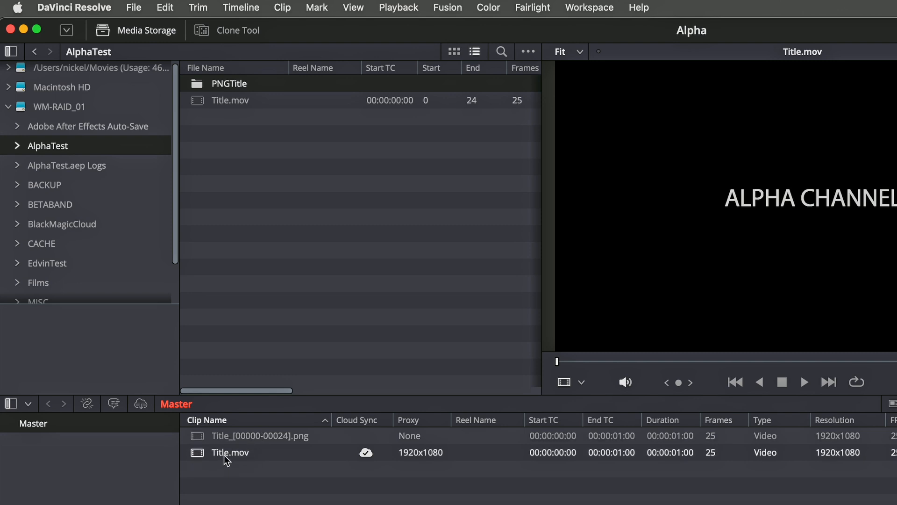
pyautogui.moveTo(366, 455)
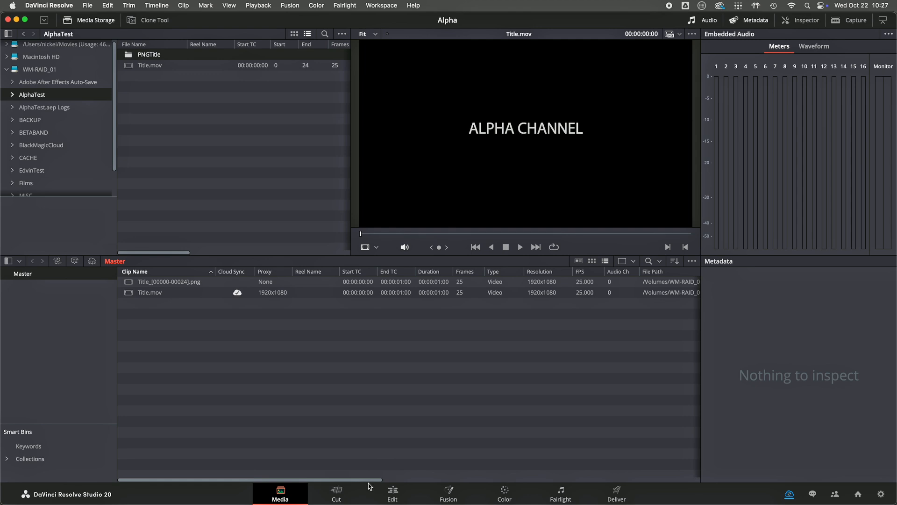
# Step: Place a Solid Color generator at the start of a new timeline and change its colour to dark grey
pyautogui.click(393, 494)
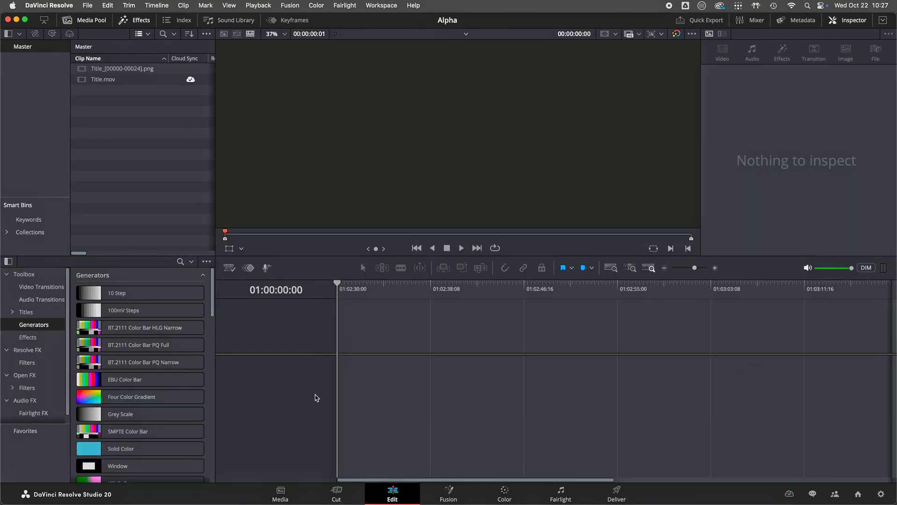
pyautogui.moveTo(121, 448); pyautogui.dragTo(329, 380)
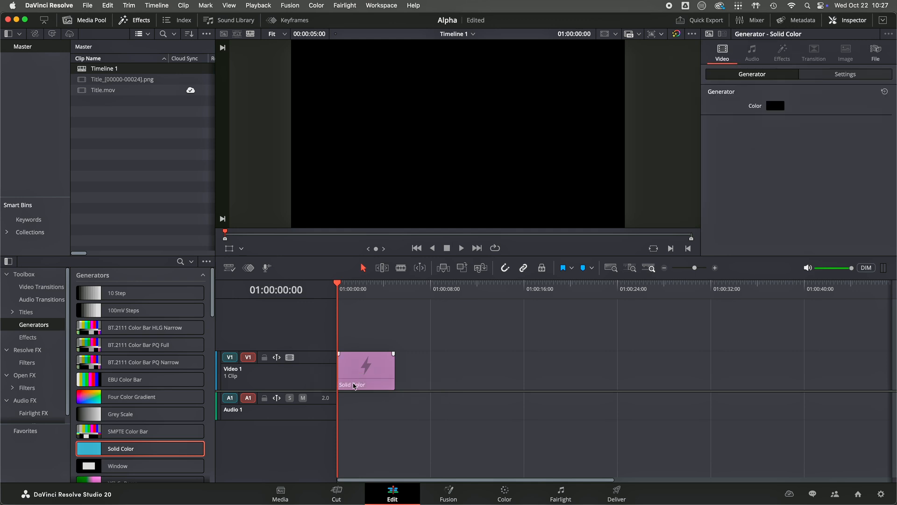
pyautogui.click(363, 290)
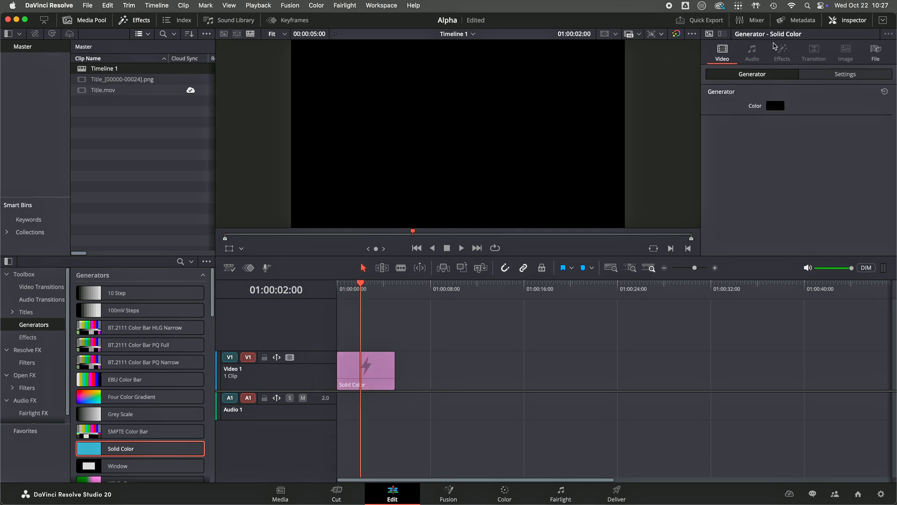
pyautogui.click(776, 106)
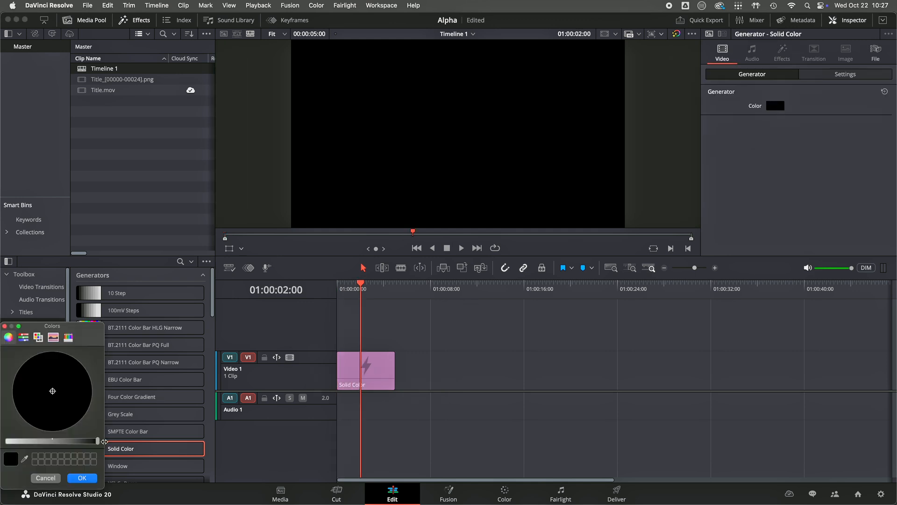
pyautogui.moveTo(97, 441); pyautogui.dragTo(79, 442)
pyautogui.click(84, 478)
# Step: Place Title.mov at about 01:00:00:18 and the PNG title sequence at about 01:00:02:23 on Video 2 above the solid
pyautogui.moveTo(358, 295); pyautogui.dragTo(347, 293)
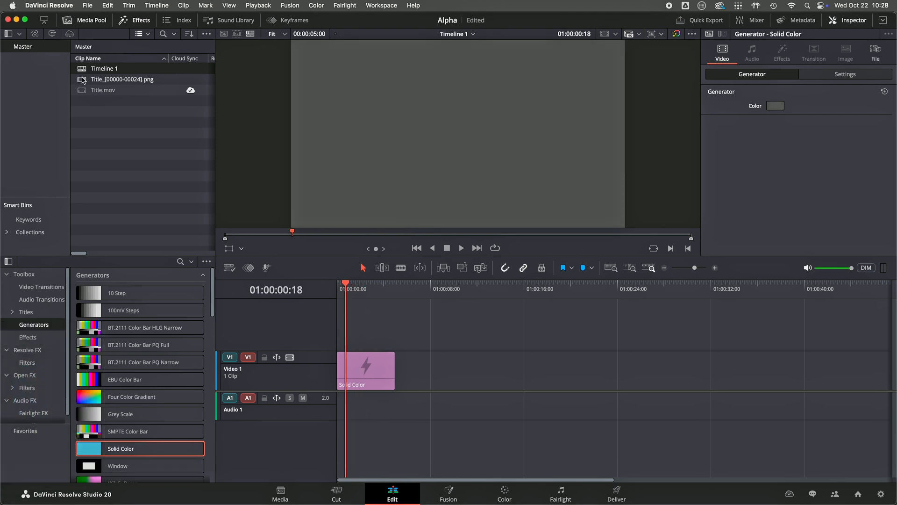
pyautogui.moveTo(84, 90); pyautogui.dragTo(343, 328)
pyautogui.moveTo(348, 288)
pyautogui.mouseDown()
pyautogui.moveTo(360, 288)
pyautogui.moveTo(346, 289)
pyautogui.mouseUp()
pyautogui.moveTo(77, 83); pyautogui.dragTo(373, 330)
# Step: Preview the PNG title sequence over the grey background with the timeline enlarged
pyautogui.click(374, 287)
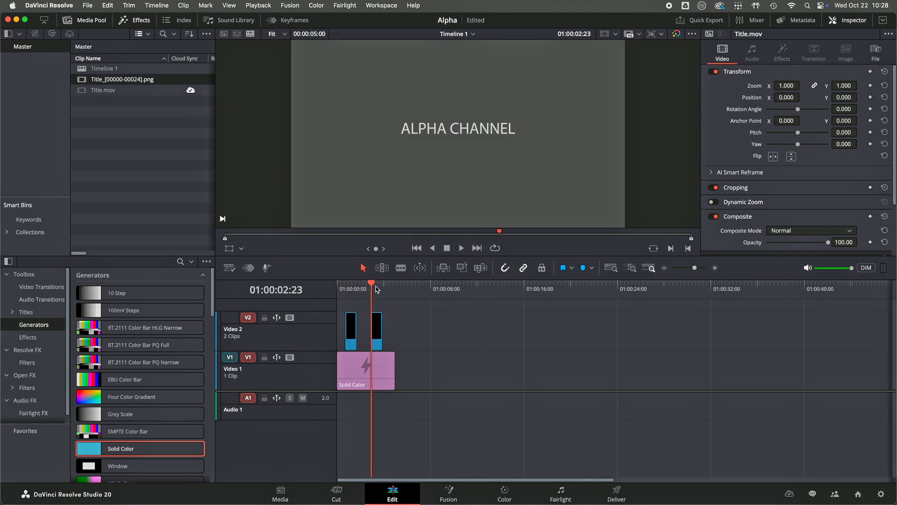
pyautogui.click(713, 268)
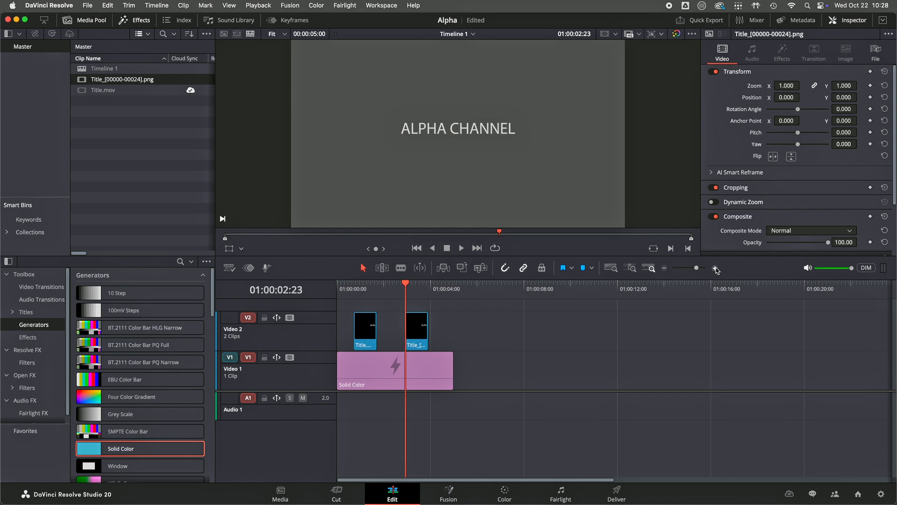
pyautogui.moveTo(646, 287); pyautogui.dragTo(636, 287)
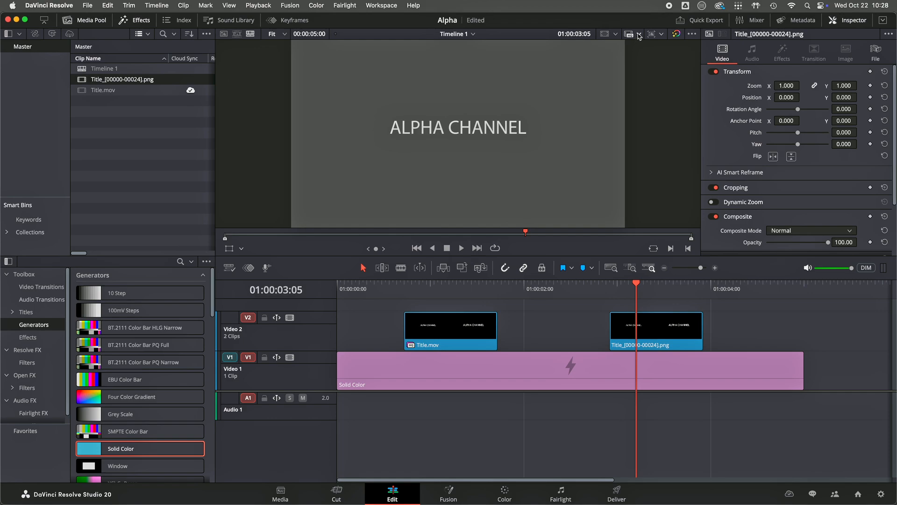
# Step: Compare both title clips with Prefer Proxies active, and return playback to Prefer Camera Originals
pyautogui.click(640, 37)
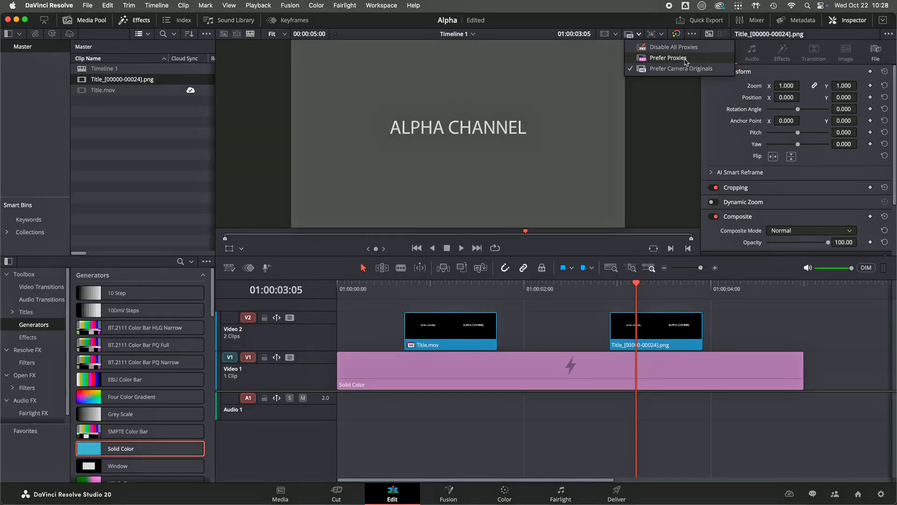
pyautogui.click(668, 58)
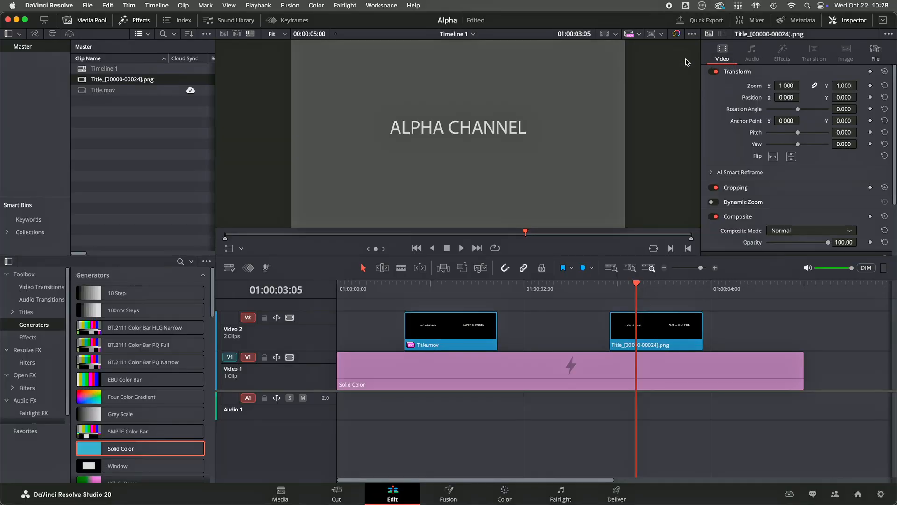
pyautogui.moveTo(648, 288)
pyautogui.mouseDown()
pyautogui.moveTo(669, 288)
pyautogui.moveTo(641, 288)
pyautogui.mouseUp()
pyautogui.moveTo(439, 287)
pyautogui.mouseDown()
pyautogui.moveTo(450, 289)
pyautogui.moveTo(394, 291)
pyautogui.moveTo(449, 291)
pyautogui.mouseUp()
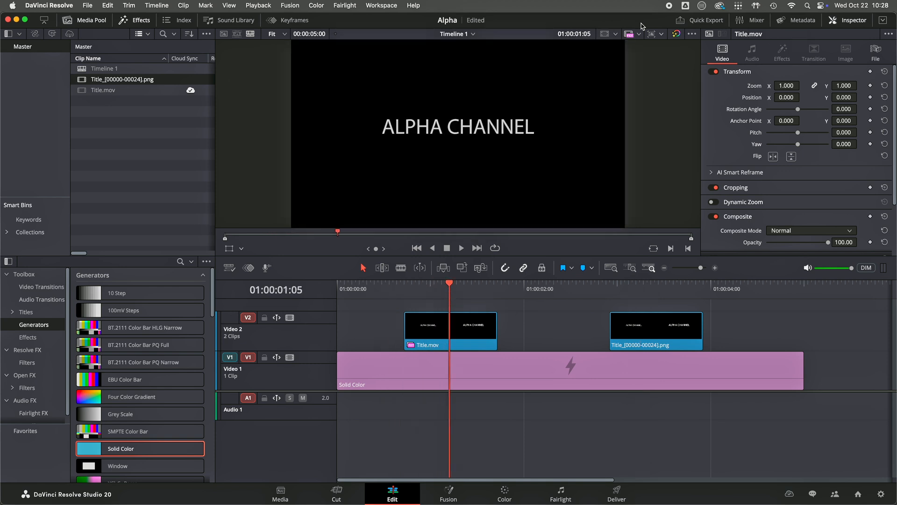
pyautogui.click(639, 34)
pyautogui.click(654, 70)
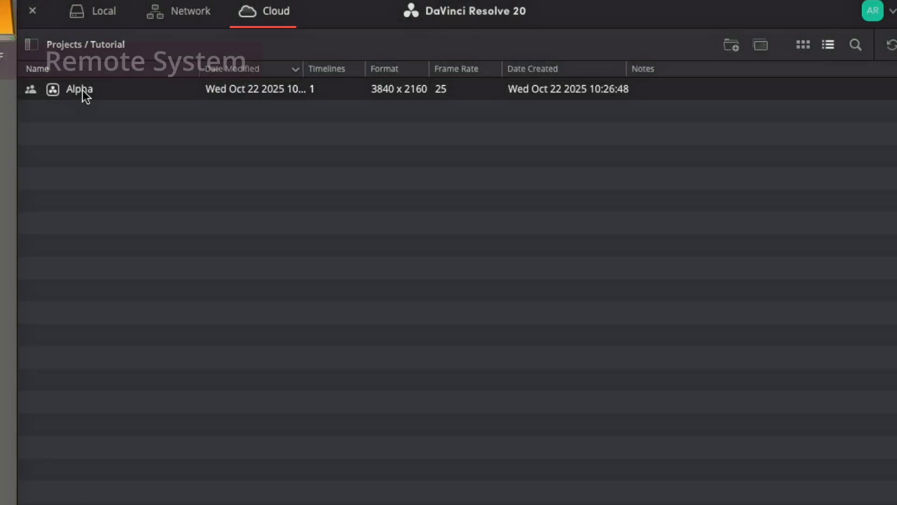
# Step: On the remote system, open the Alpha cloud project with Sync Proxies Only and load Timeline 1
pyautogui.doubleClick(84, 91)
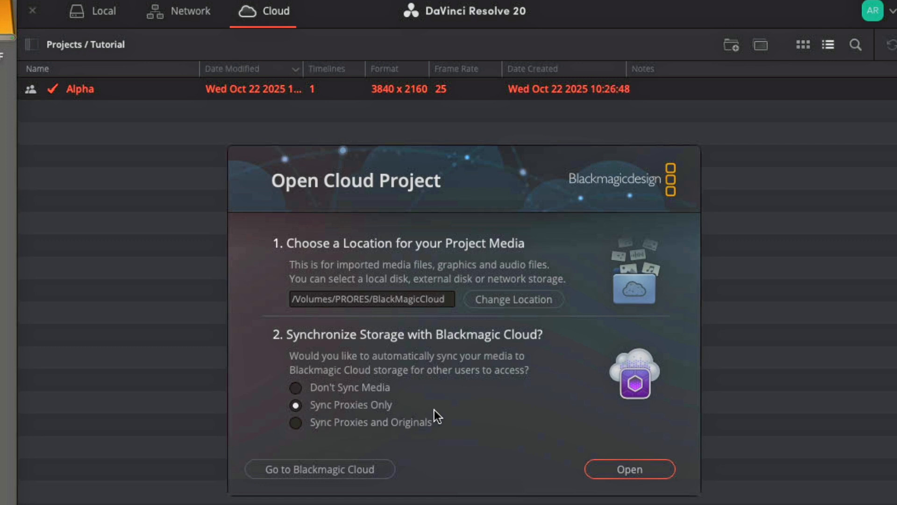
pyautogui.click(647, 469)
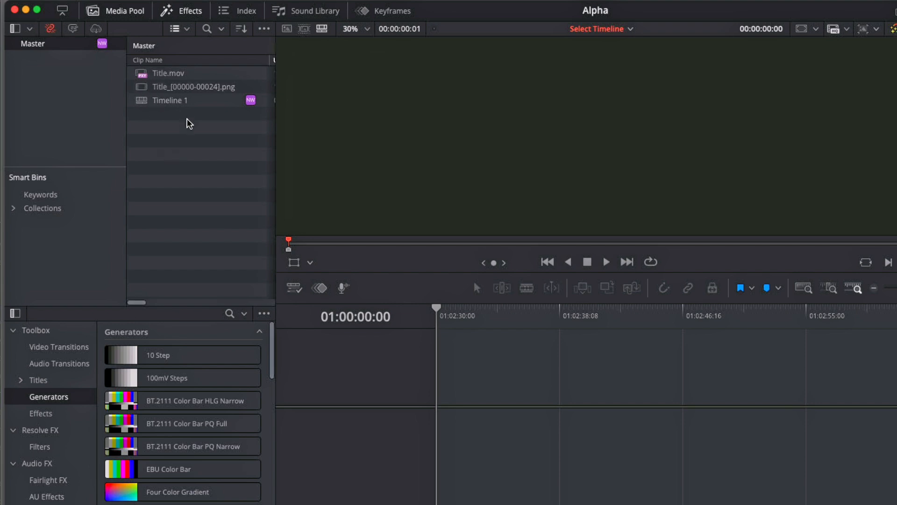
pyautogui.click(144, 105)
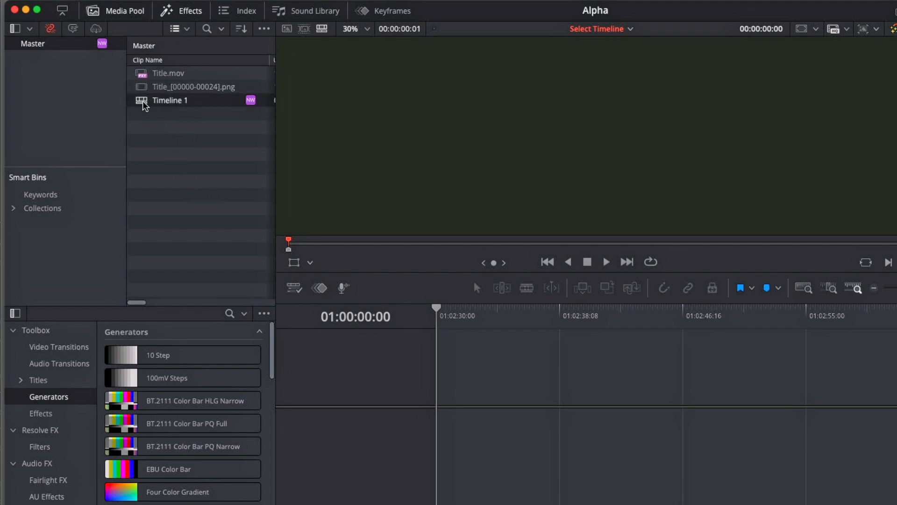
pyautogui.doubleClick(144, 105)
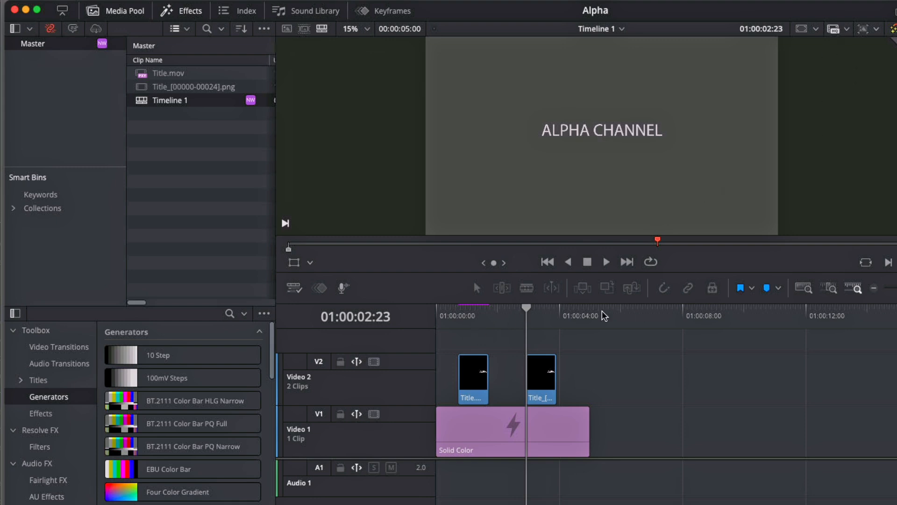
# Step: Preview the PNG sequence and Title.mov in the remote timeline, and set proxy handling to Prefer Proxies
pyautogui.click(543, 312)
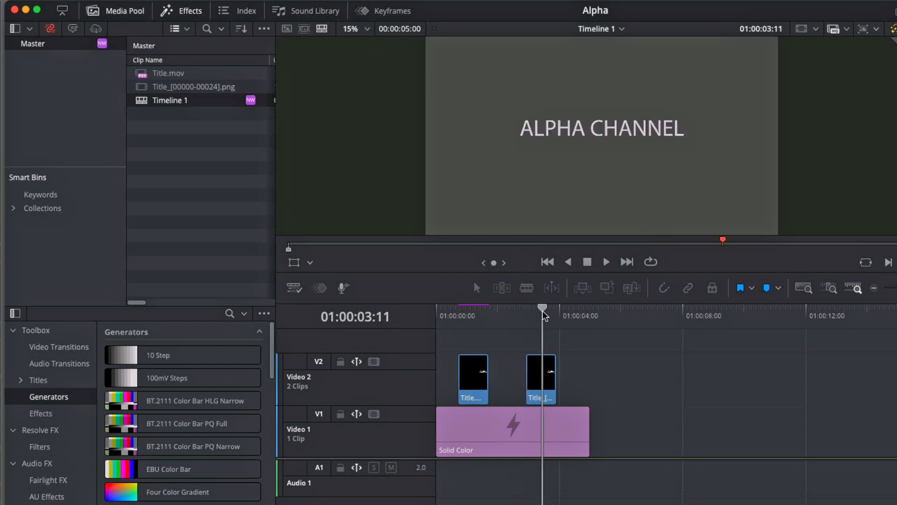
pyautogui.click(471, 312)
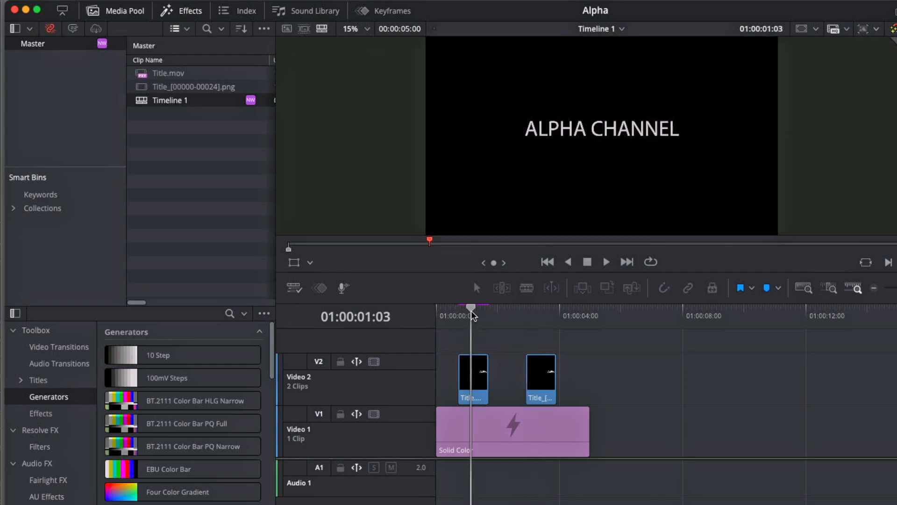
pyautogui.click(847, 29)
pyautogui.click(862, 61)
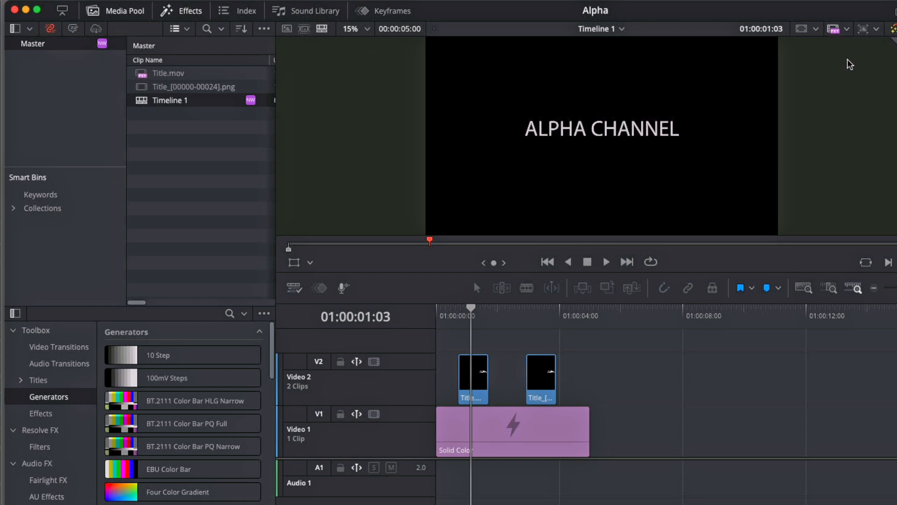
# Step: Inspect the PNG title sequence over the solid around 01:00:03:11 with the timeline enlarged
pyautogui.click(542, 316)
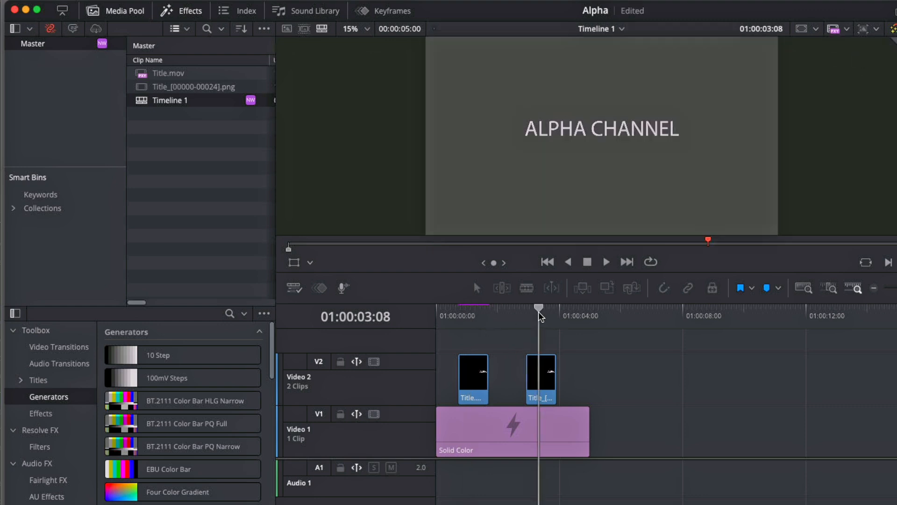
pyautogui.moveTo(541, 317); pyautogui.dragTo(543, 316)
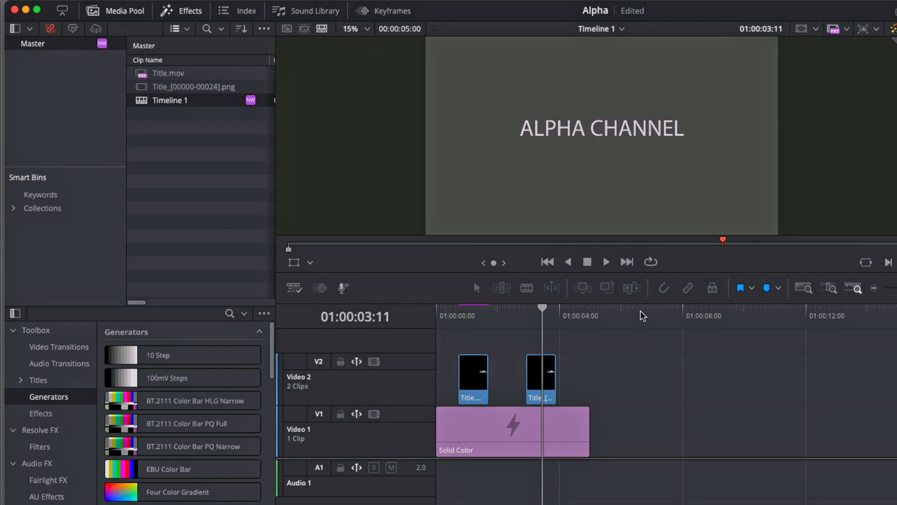
pyautogui.press('super+equal')
pyautogui.press('super+equal')
pyautogui.press('super+equal')
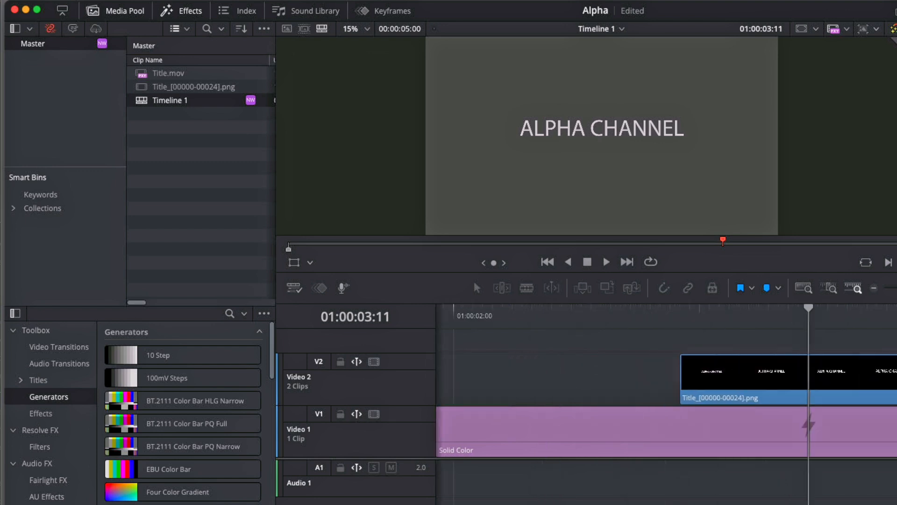